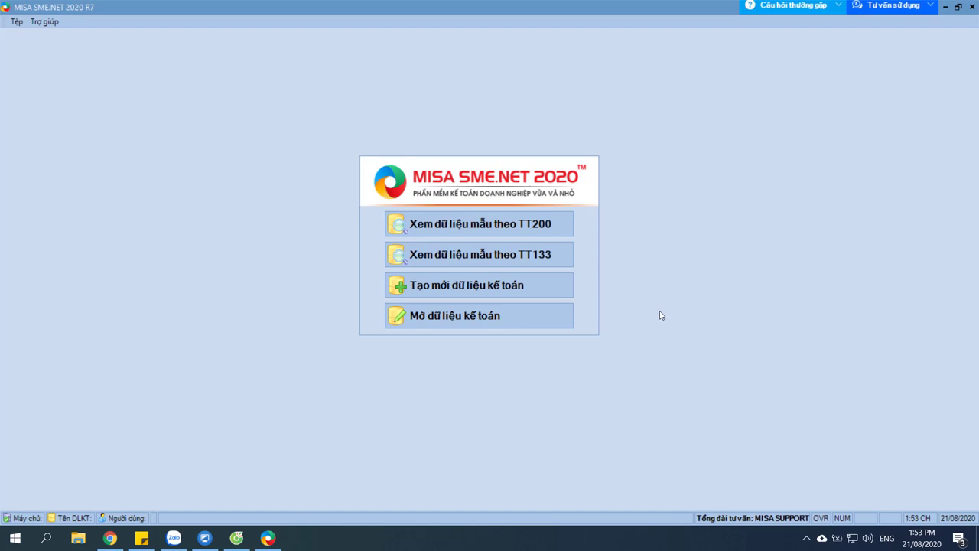
Begin a new accounting data file and rename it from KETOAN2020 to VIETHUNG.
left_click(473, 294)
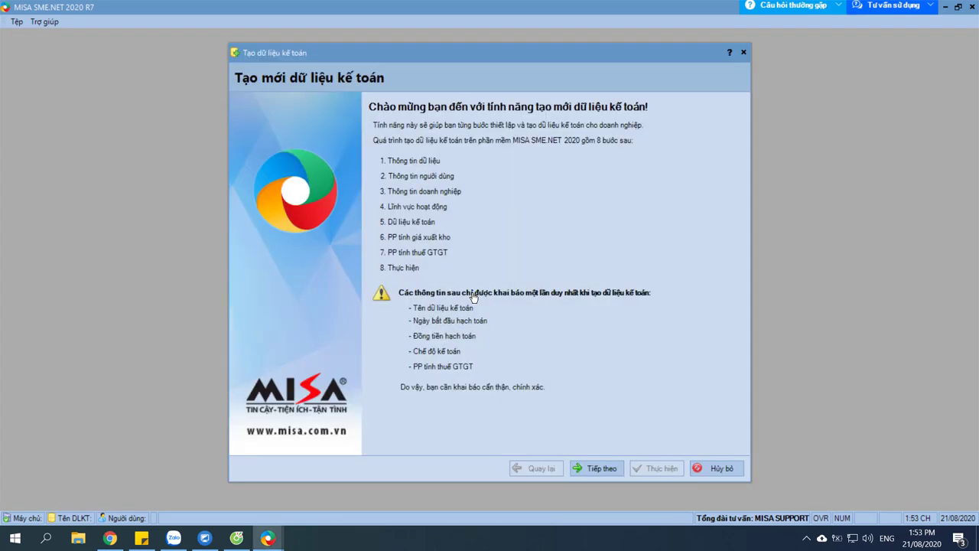
left_click(609, 468)
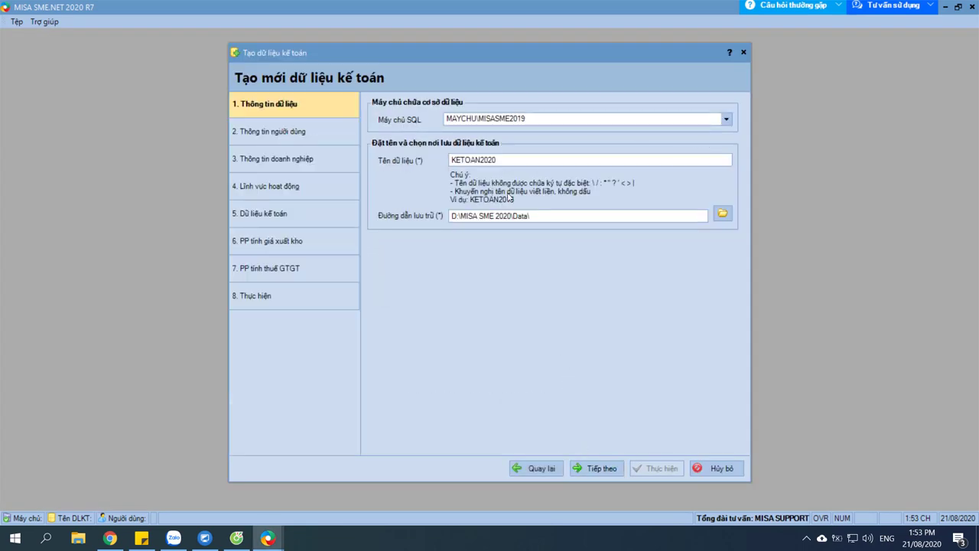
double_click(532, 160)
type("VIETHUNG")
left_click(601, 462)
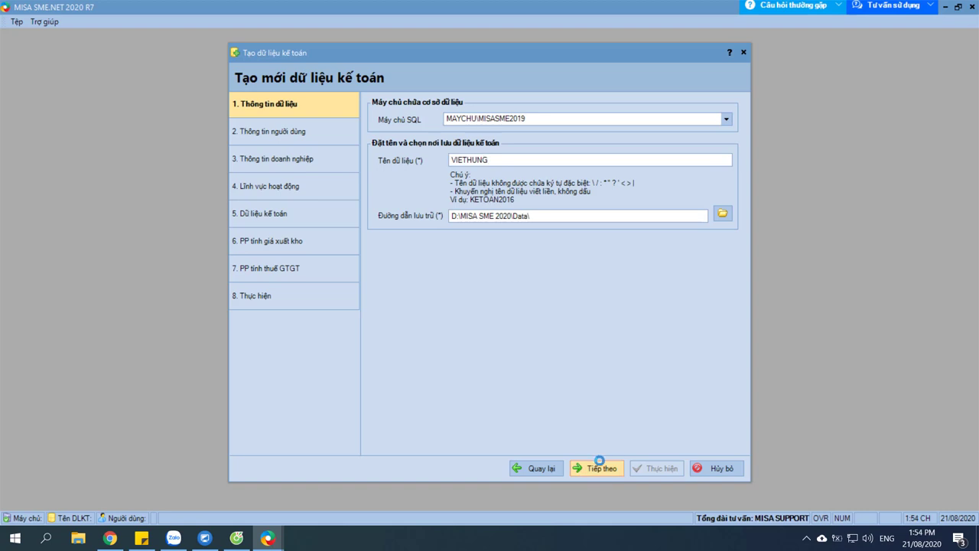
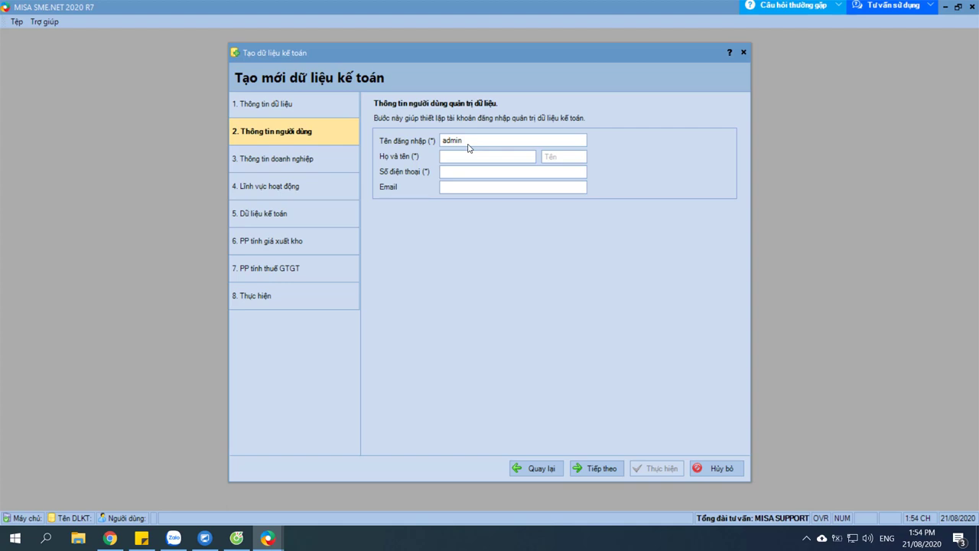
Enter login name admin plus the user's full name, phone number and e-mail address.
key("Tab")
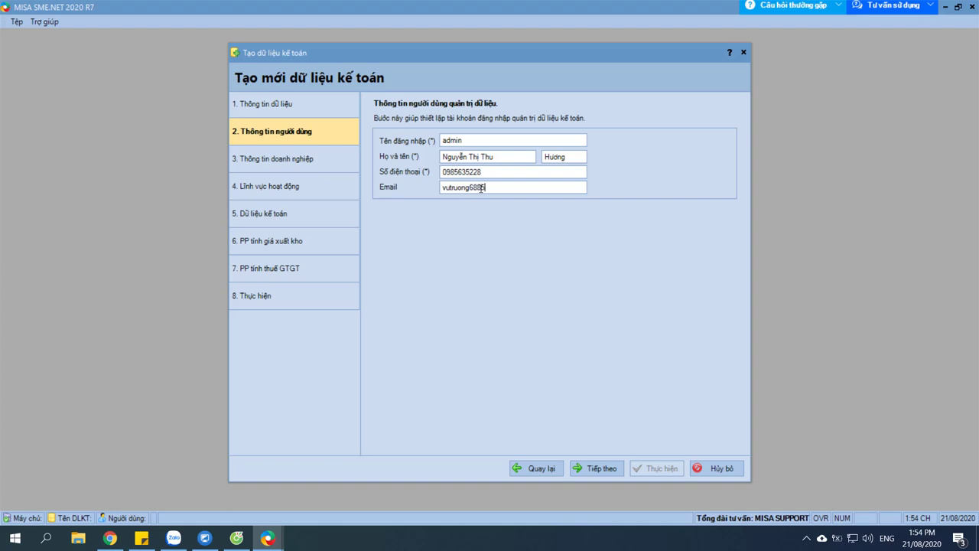
left_click(584, 470)
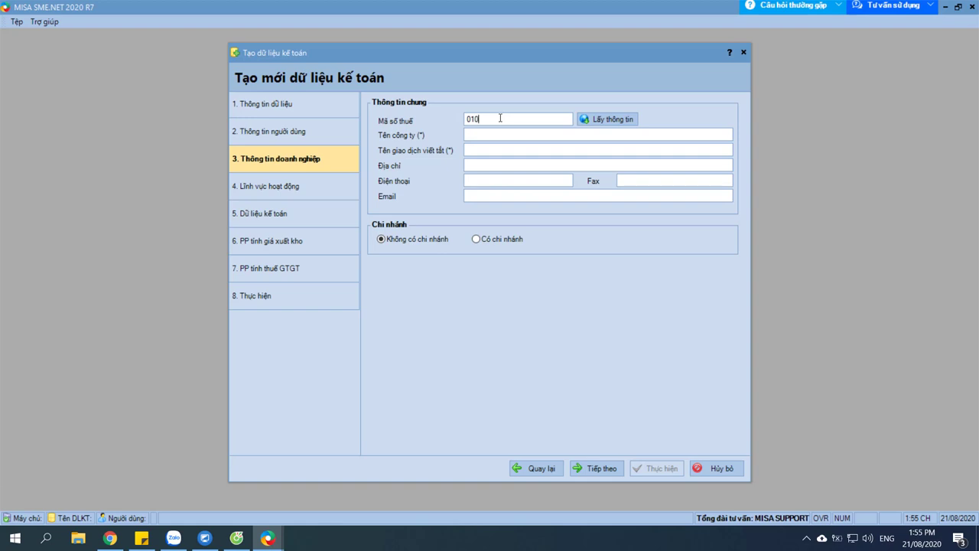
left_click(621, 124)
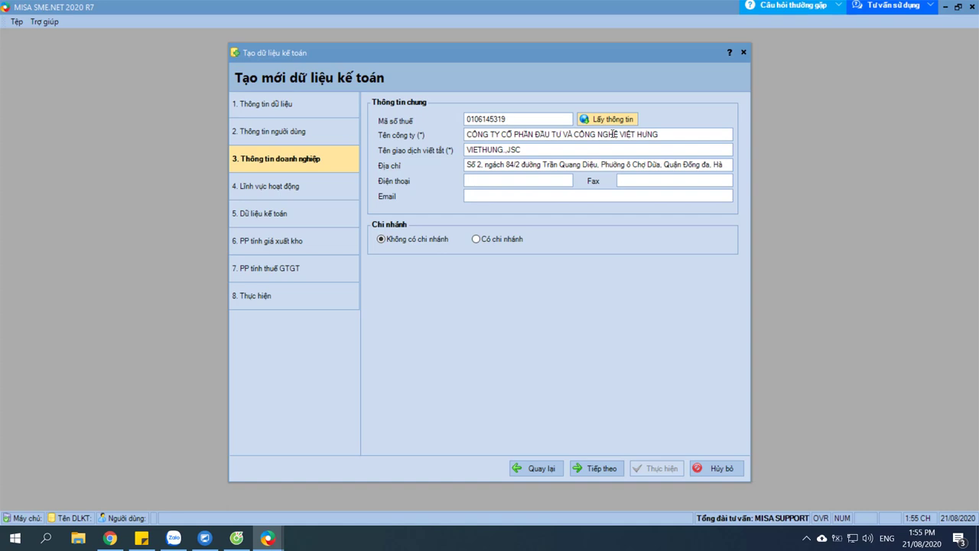
left_click(597, 468)
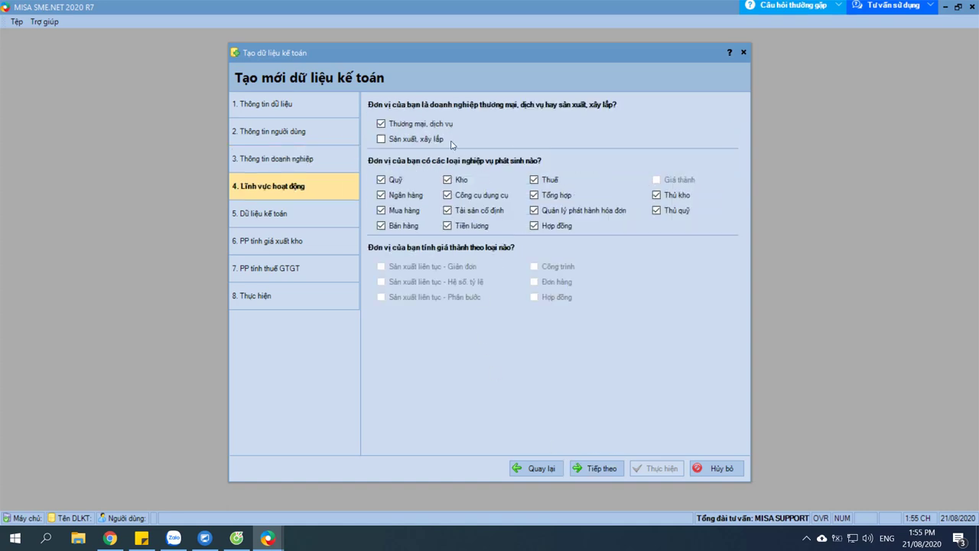
left_click(399, 139)
left_click(594, 468)
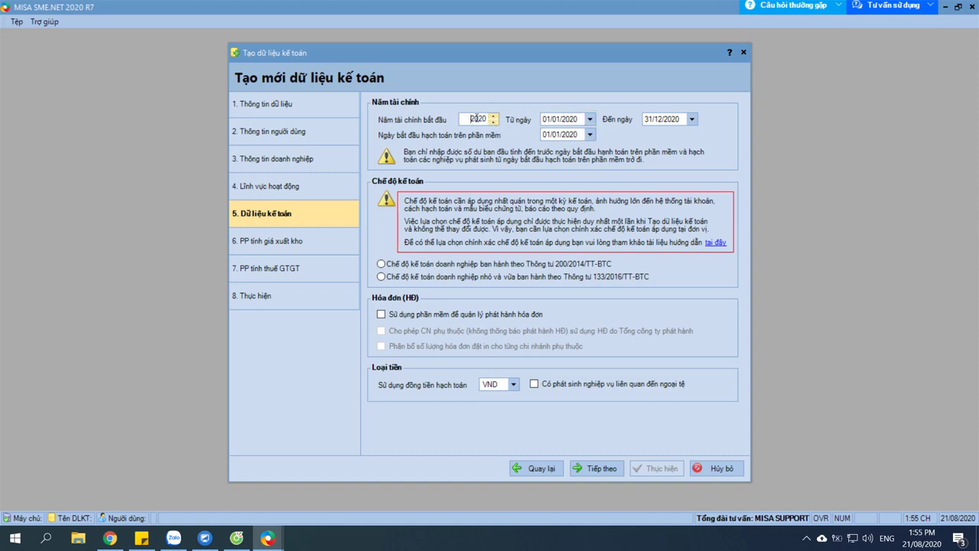
Keep fiscal year 2020 from 01/01/2020, choose Thông tư 133/2016/TT-BTC, and allow foreign-currency transactions.
left_click_drag(470, 119, 490, 119)
left_click_drag(544, 139, 578, 140)
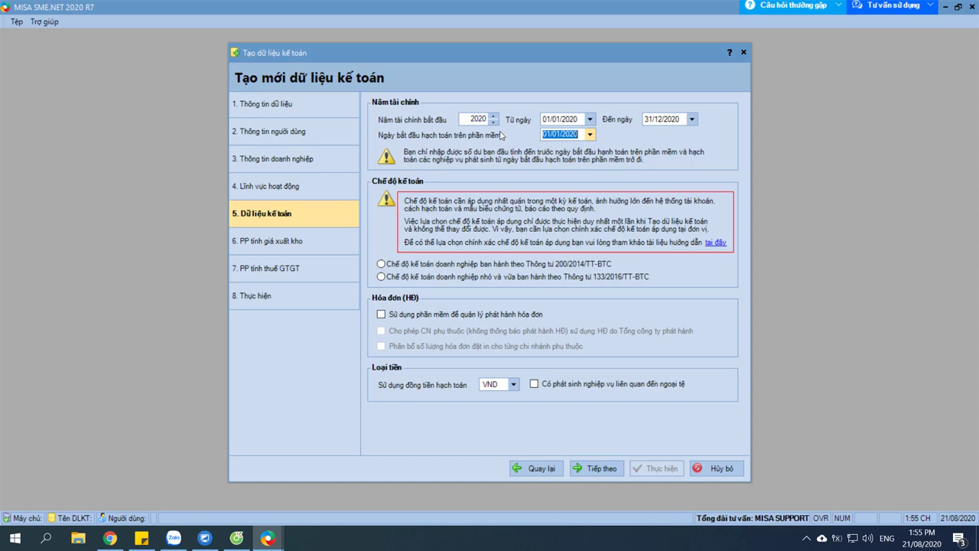
left_click_drag(462, 120, 488, 118)
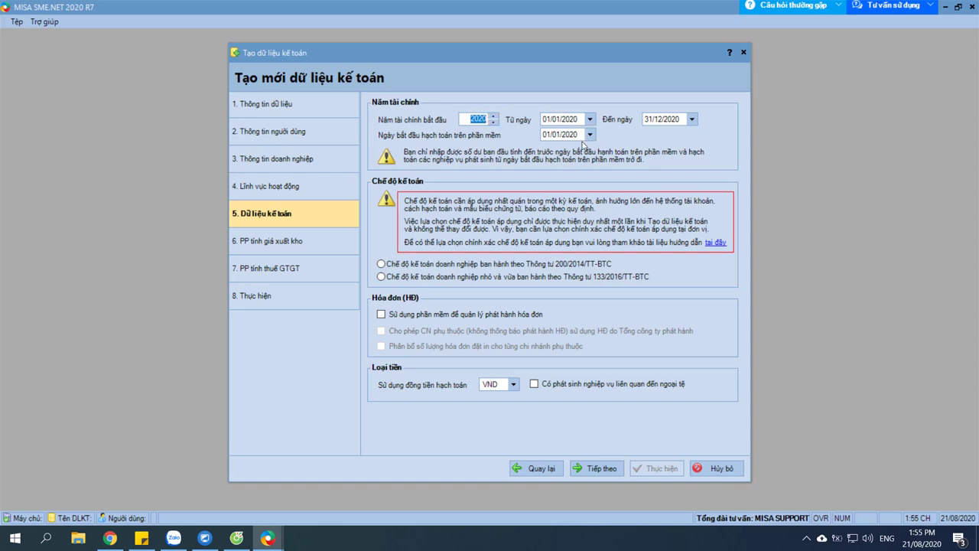
left_click_drag(544, 141, 569, 141)
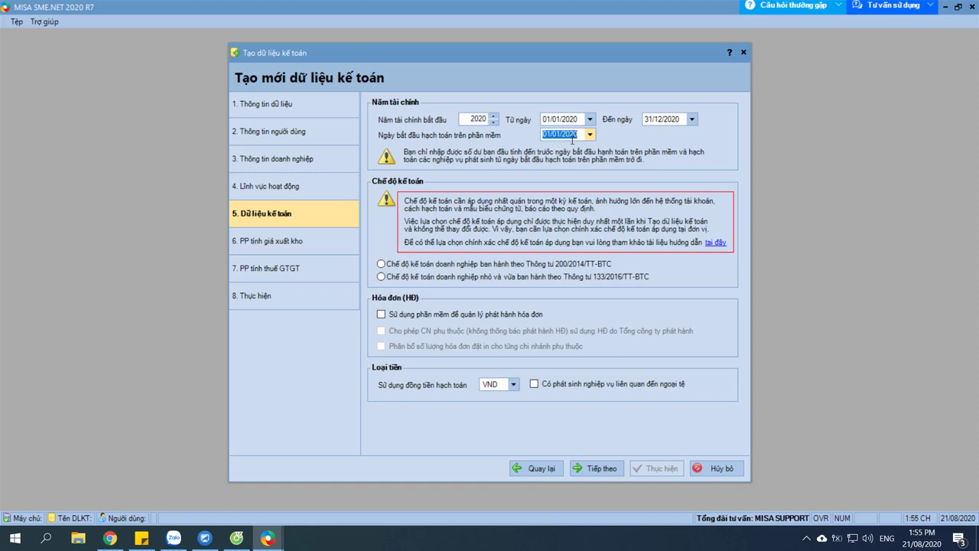
left_click(381, 277)
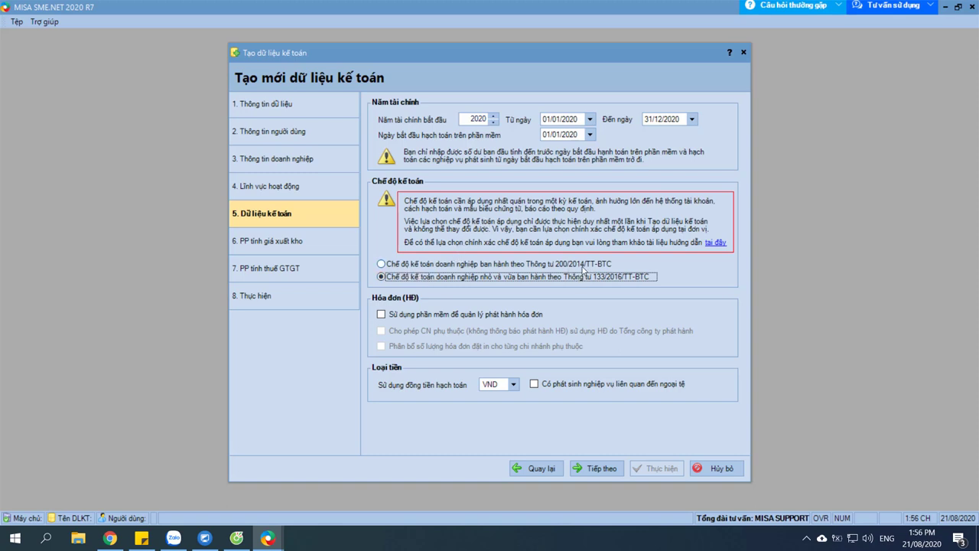
left_click(534, 385)
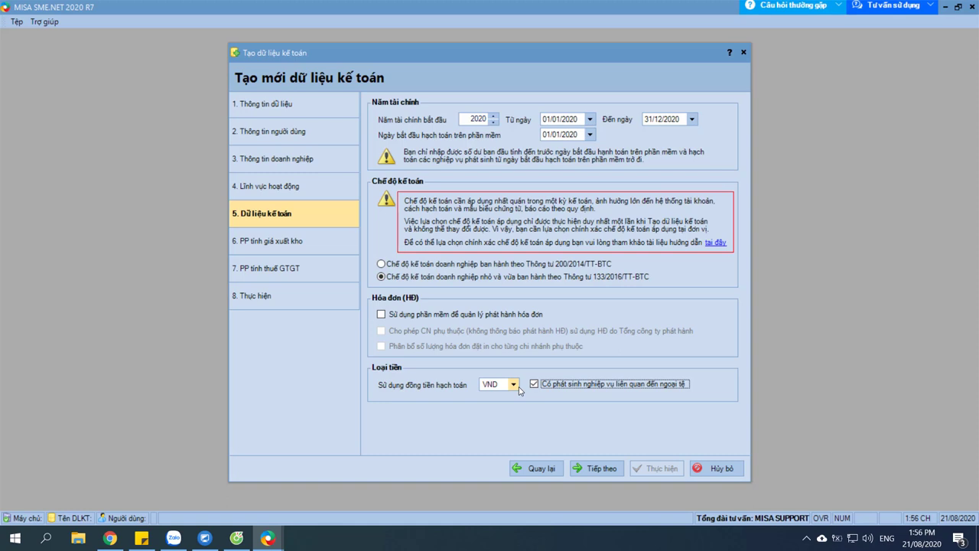
left_click(599, 469)
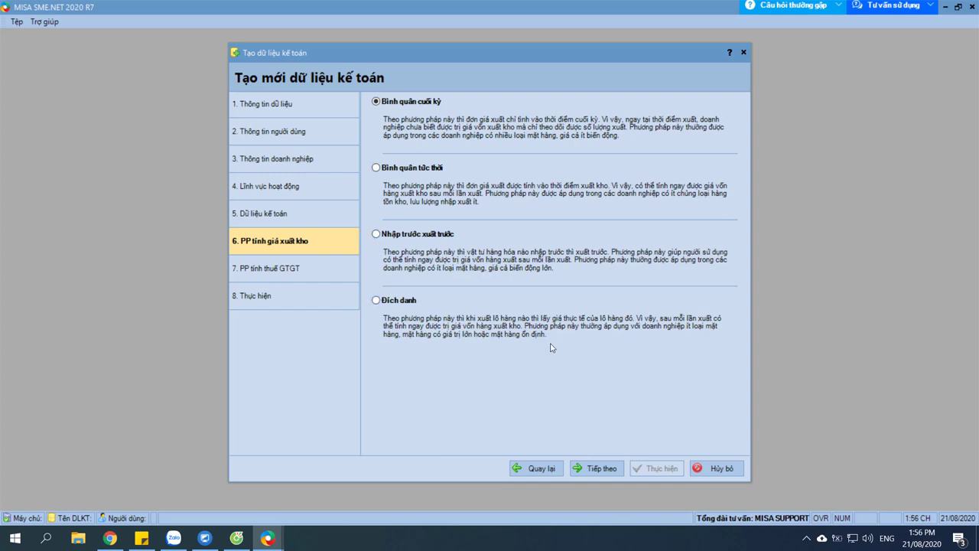
Accept period-end average costing and the VAT deduction method, then create the VIETHUNG data.
left_click(592, 468)
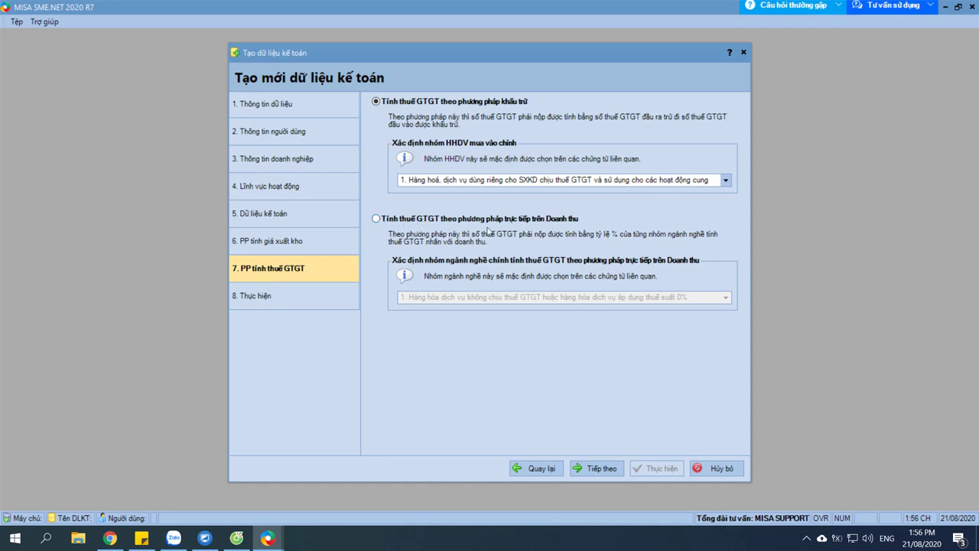
left_click(599, 469)
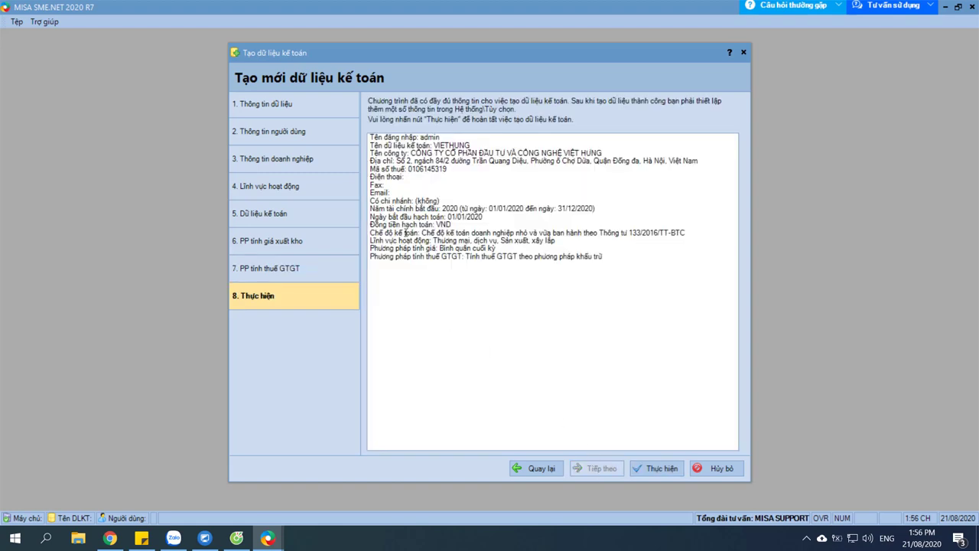
left_click(643, 470)
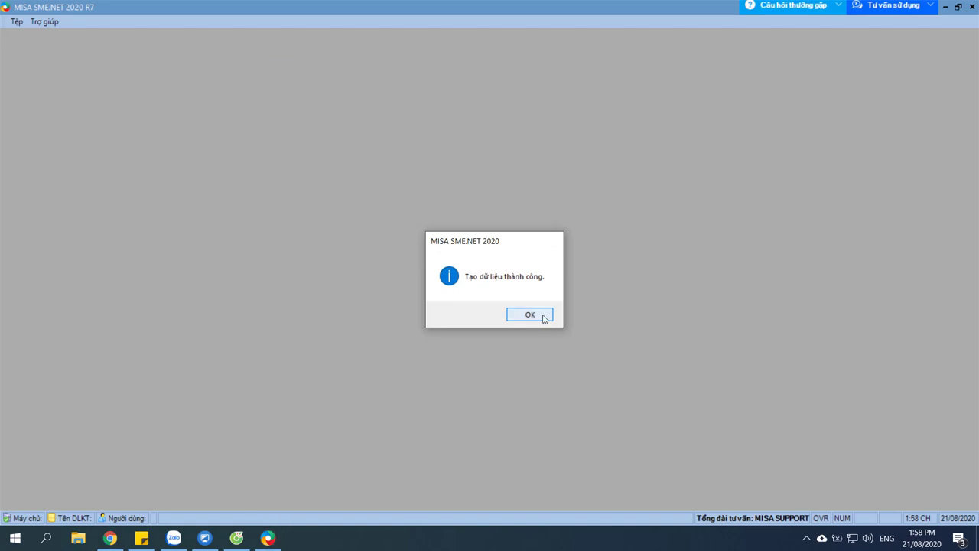
Dismiss the success message and log in to the VIETHUNG data as user admin.
left_click(540, 317)
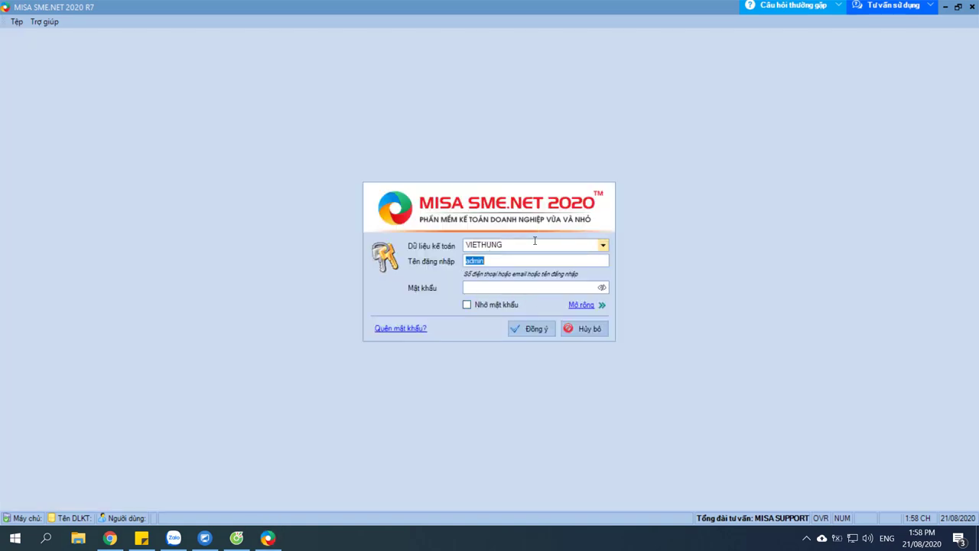
left_click(604, 246)
left_click(604, 245)
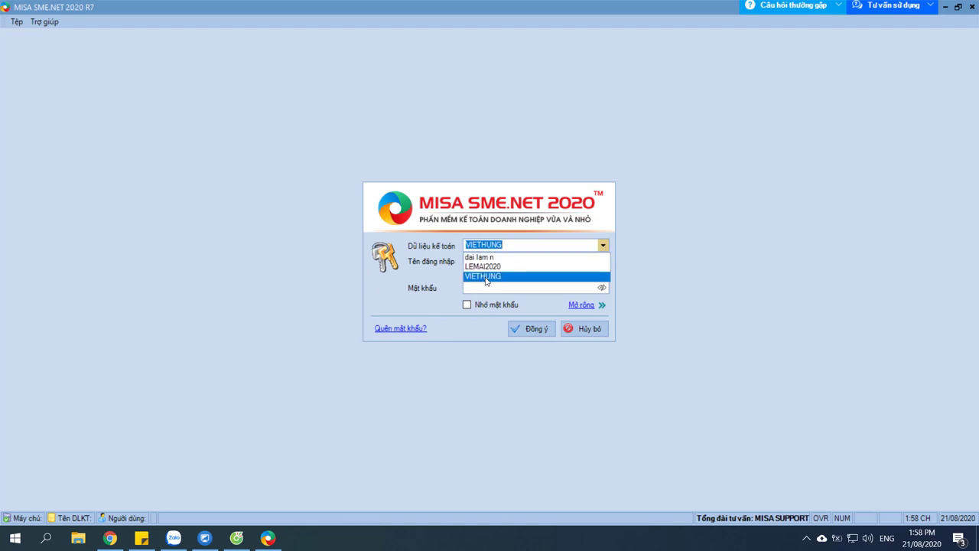
left_click(485, 277)
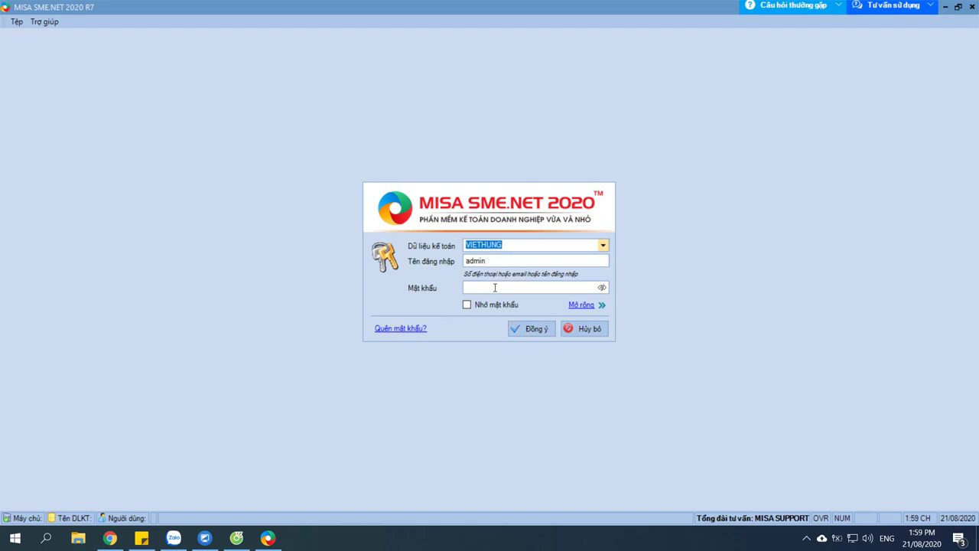
left_click(543, 330)
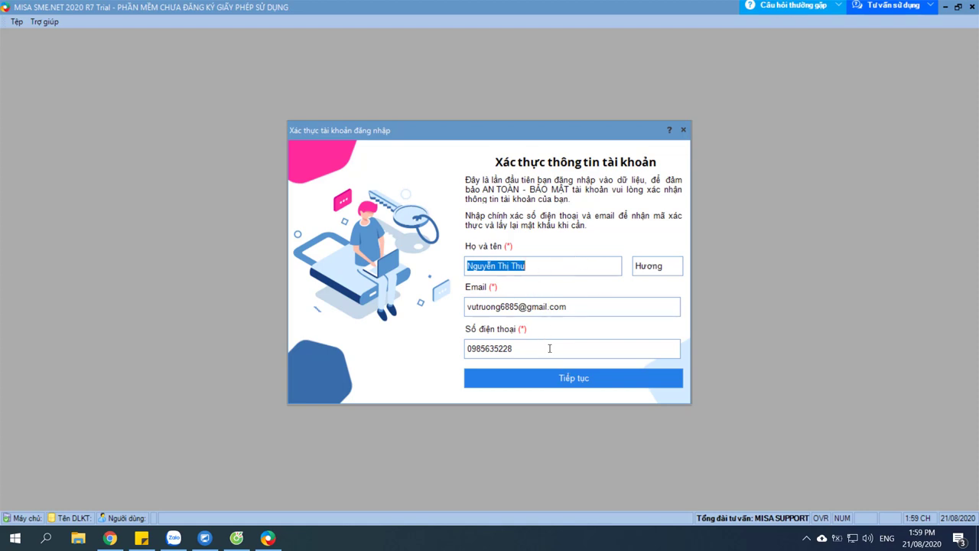
Confirm the account contact details and enter a new login password.
left_click(597, 381)
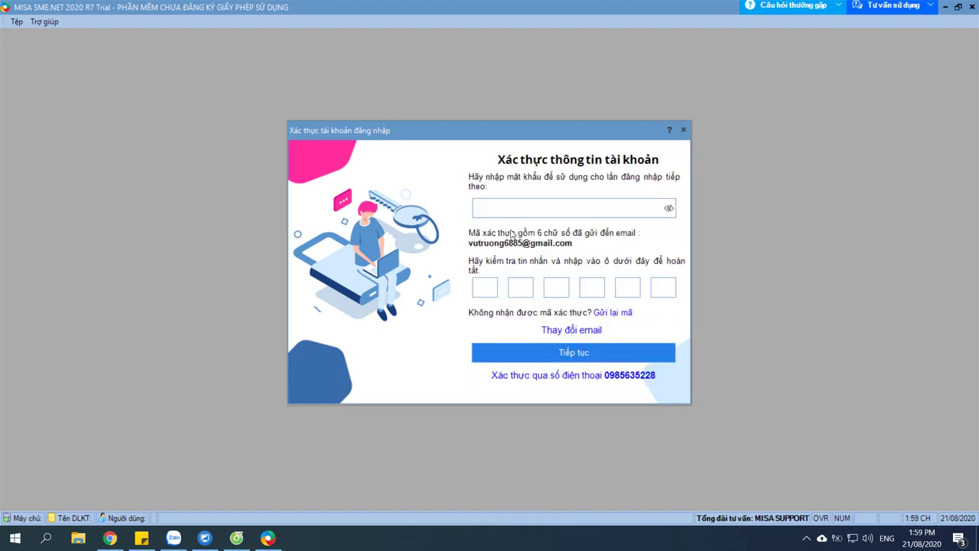
left_click(490, 211)
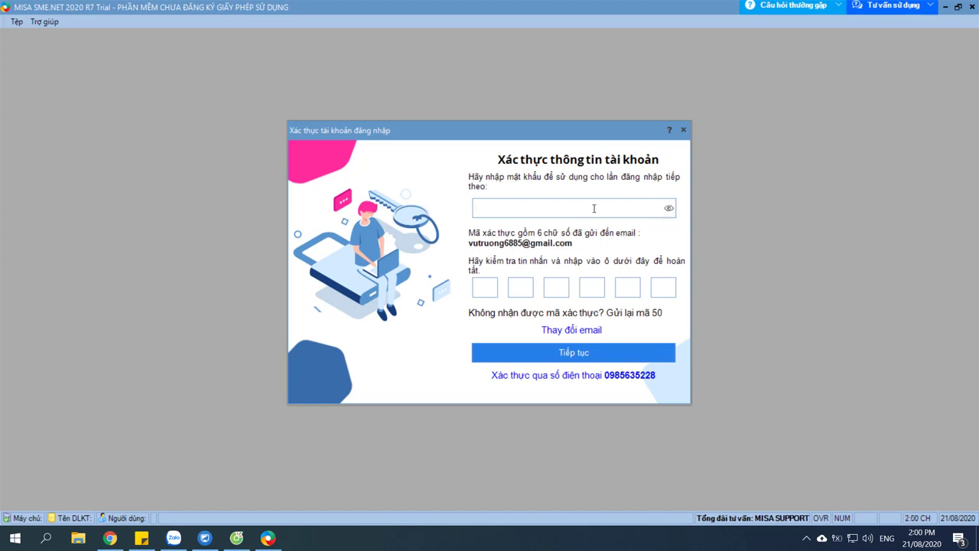
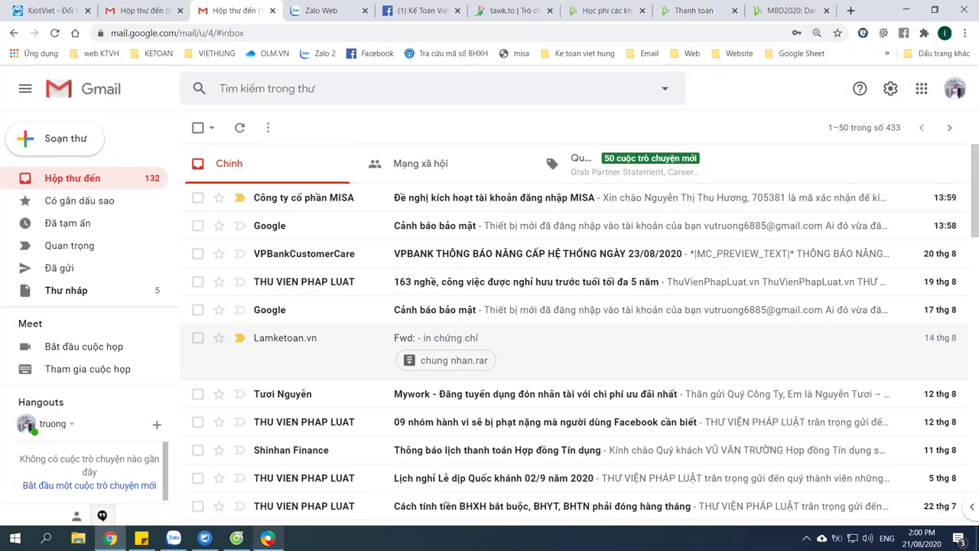
Switch back to MISA's verification dialog and focus the first verification code box.
left_click(267, 538)
left_click(480, 295)
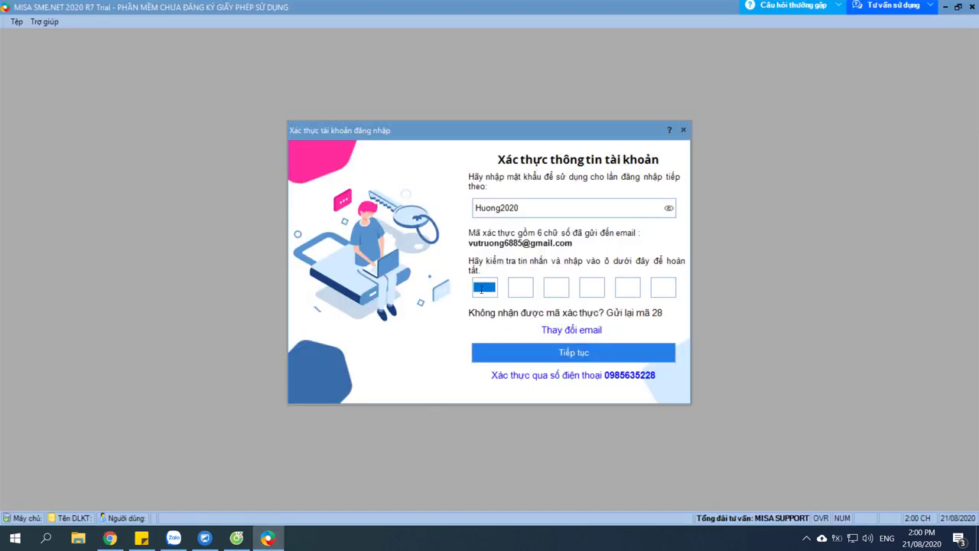
Enter the emailed 6-digit verification code, check the password, and submit the verification.
double_click(547, 208)
left_click(545, 207)
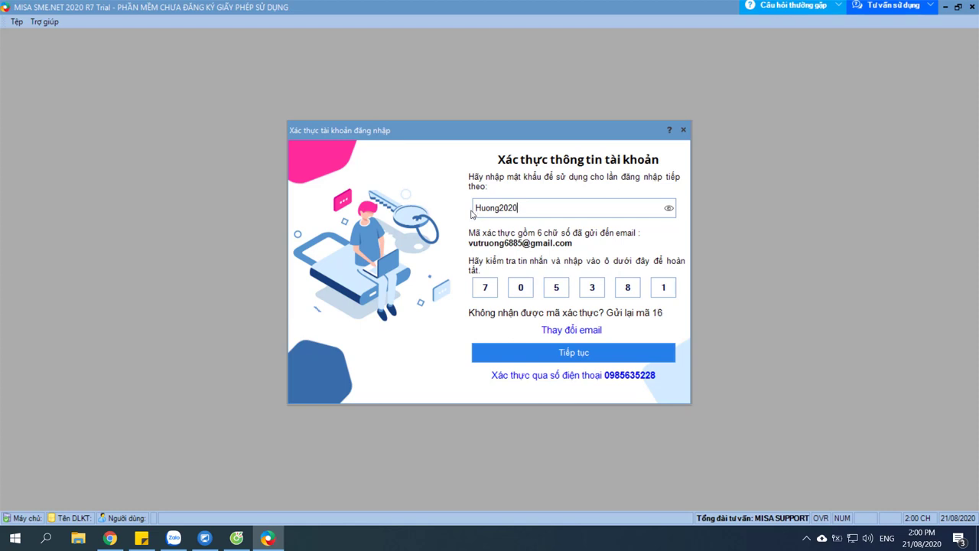
left_click(609, 356)
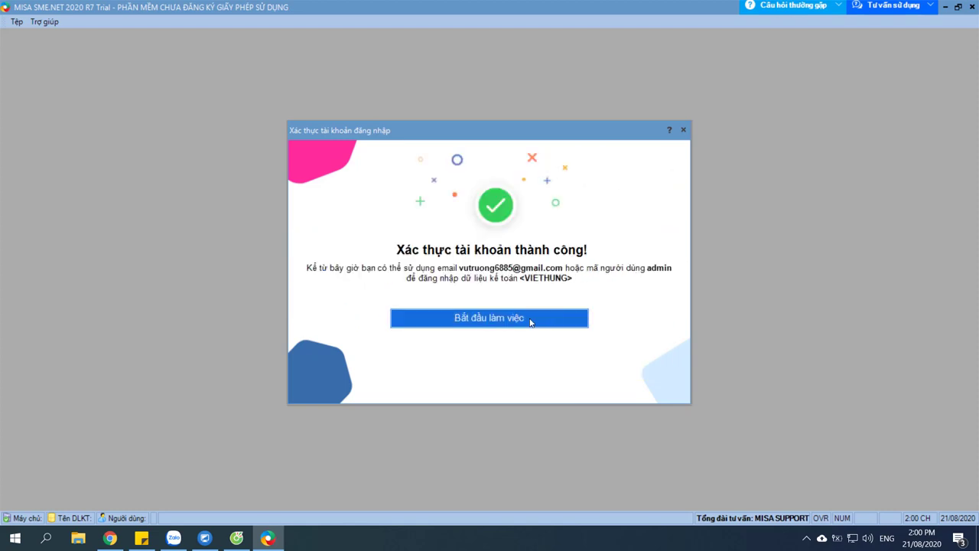
Start working in VIETHUNG, close the getting-started dialog and ad popup, then return to login.
left_click(529, 319)
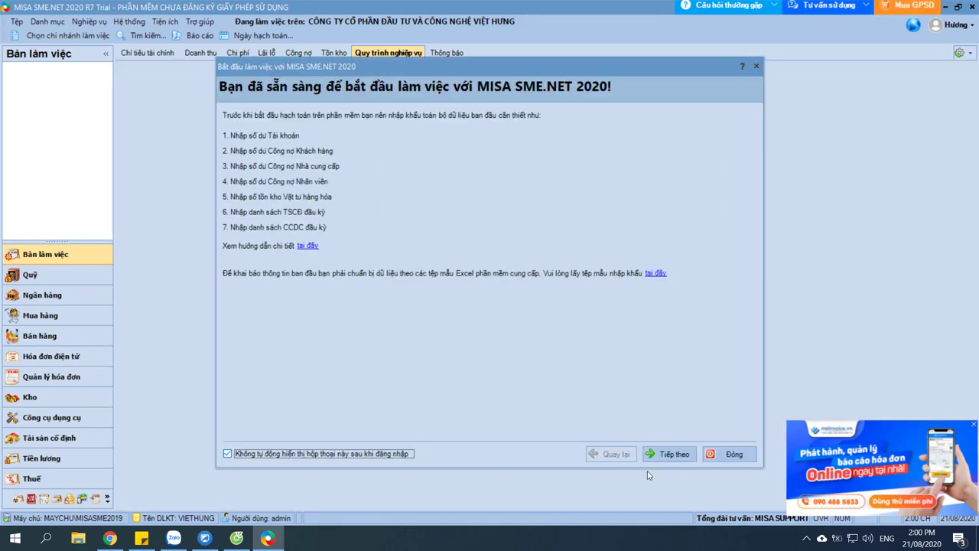
left_click(729, 455)
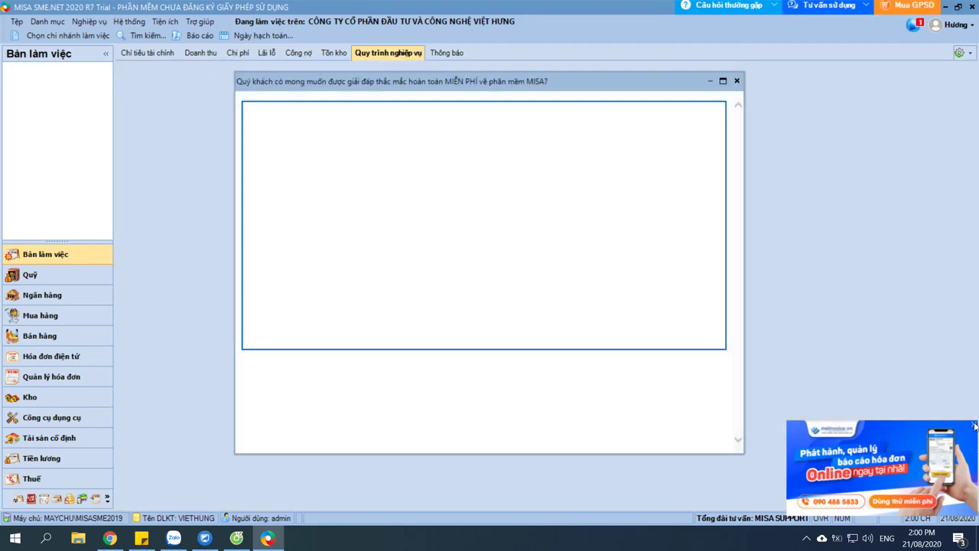
left_click(974, 427)
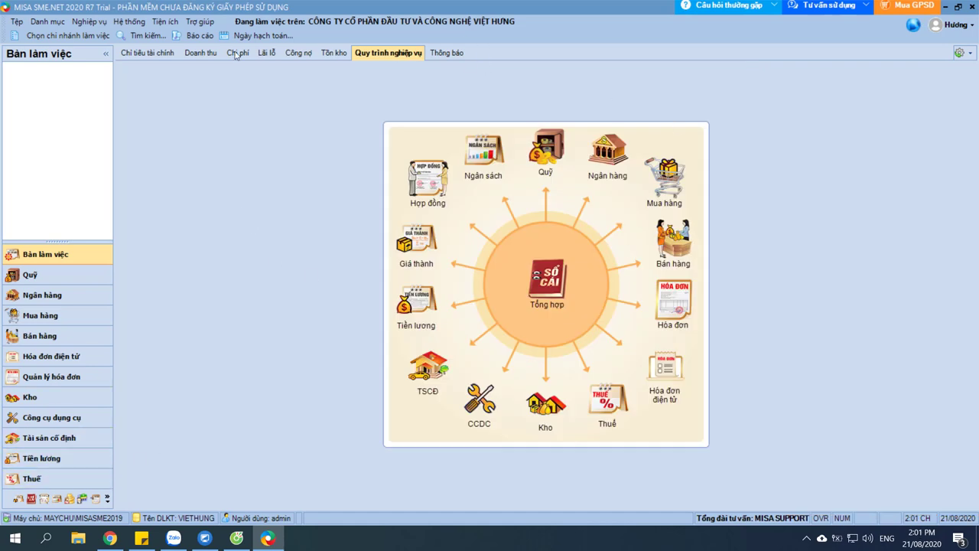
left_click(482, 159)
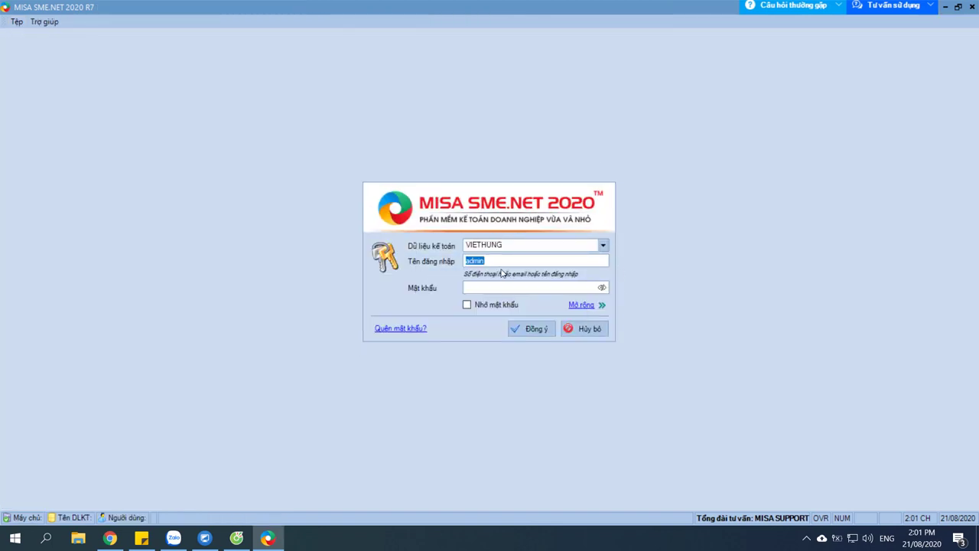
Enter the admin password on the login screen and turn on 'Nhớ mật khẩu'.
left_click(492, 289)
type("*********")
left_click(469, 304)
Switch the login's accounting data (Dữ liệu kế toán) to LEMAI2020.
left_click(603, 244)
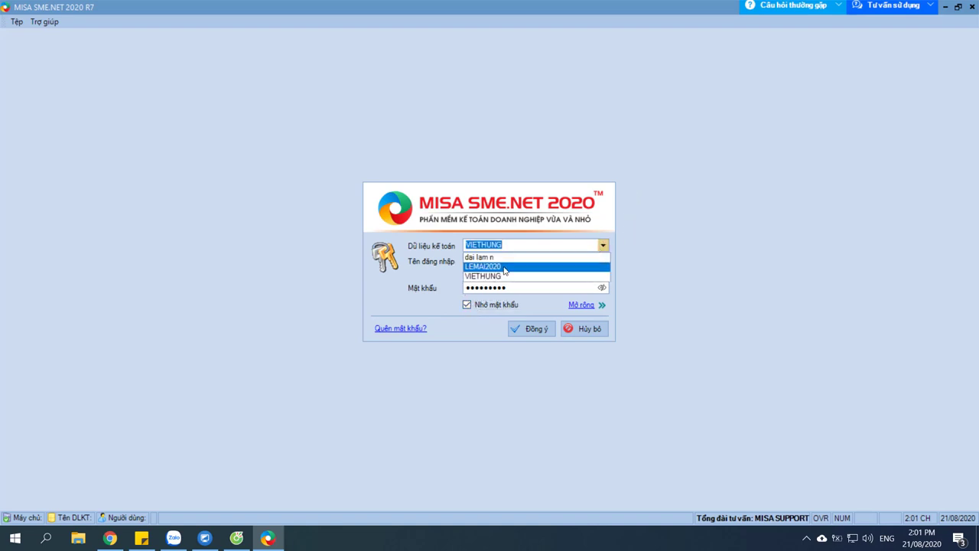
left_click(505, 267)
left_click(511, 261)
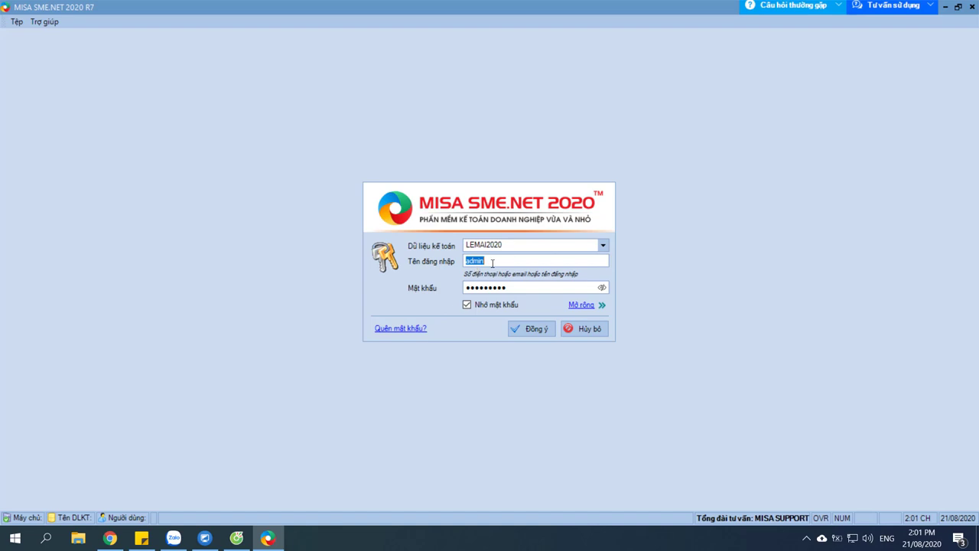
key("Tab")
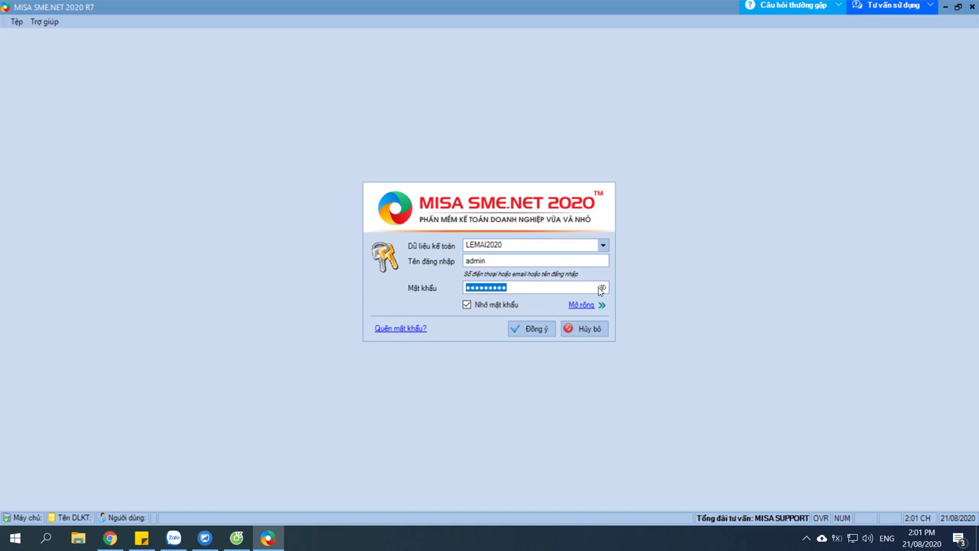